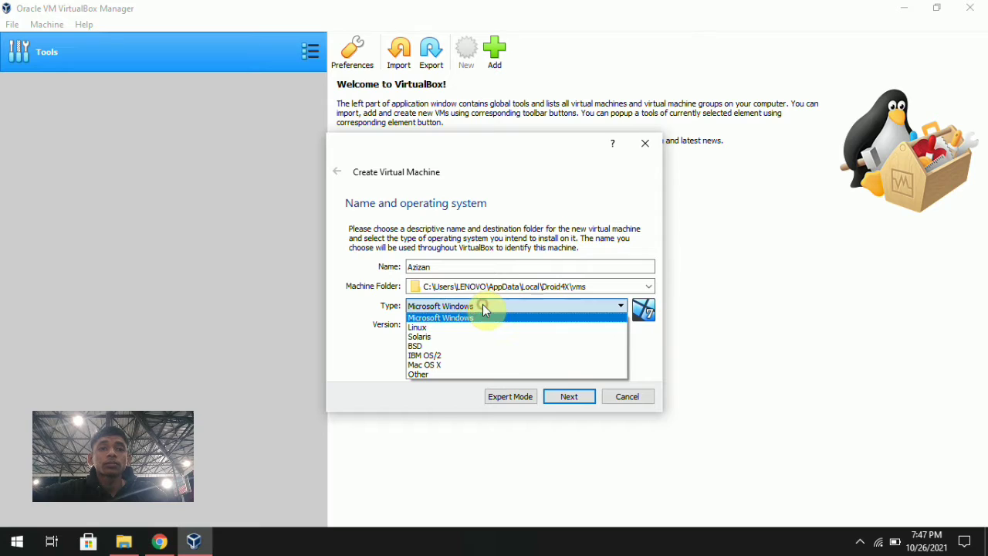
Create a Linux Debian (32-bit) VM with default 1024 MB memory and an 8 GB VDI disk.
left_click(477, 333)
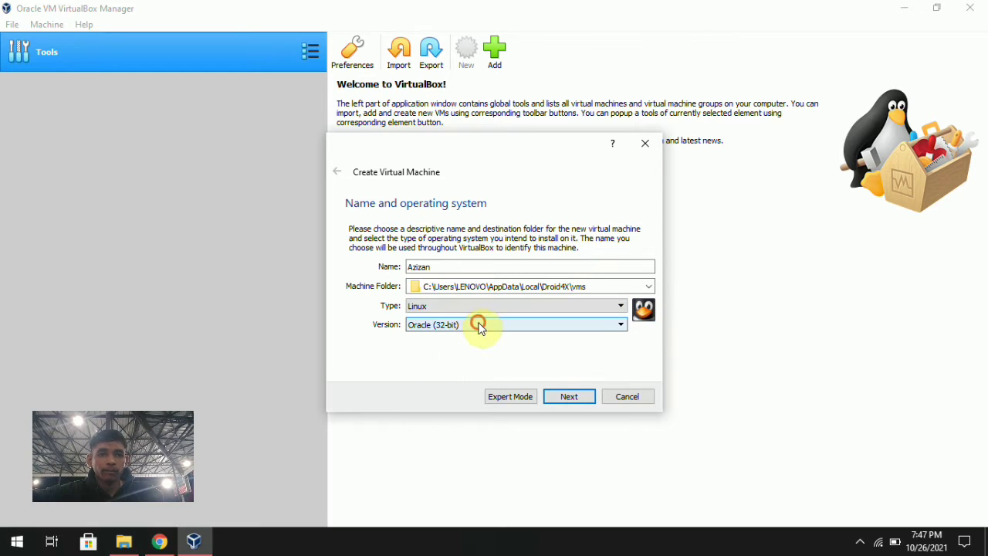
left_click(479, 324)
left_click(461, 376)
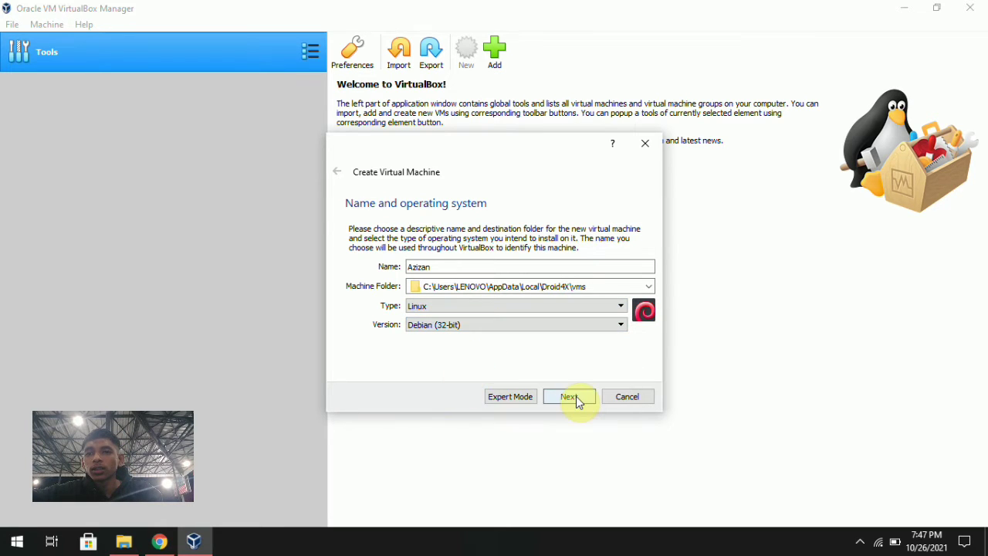
left_click(569, 397)
left_click(569, 397)
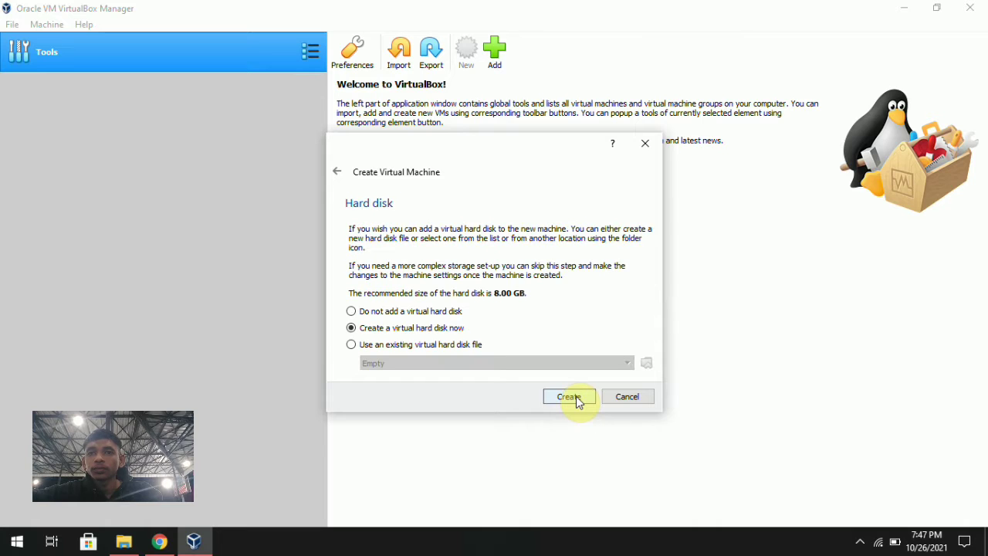
left_click(569, 397)
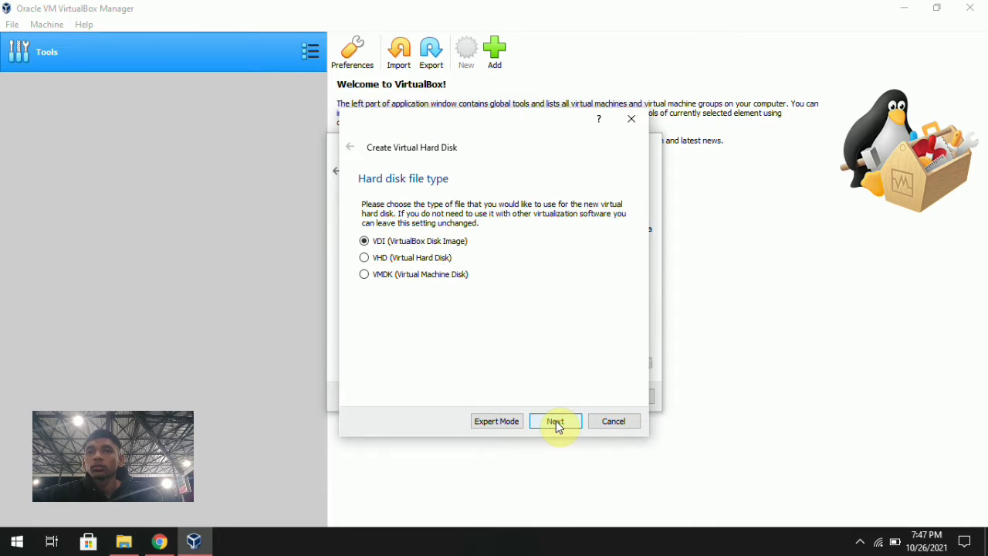
left_click(557, 424)
left_click(557, 424)
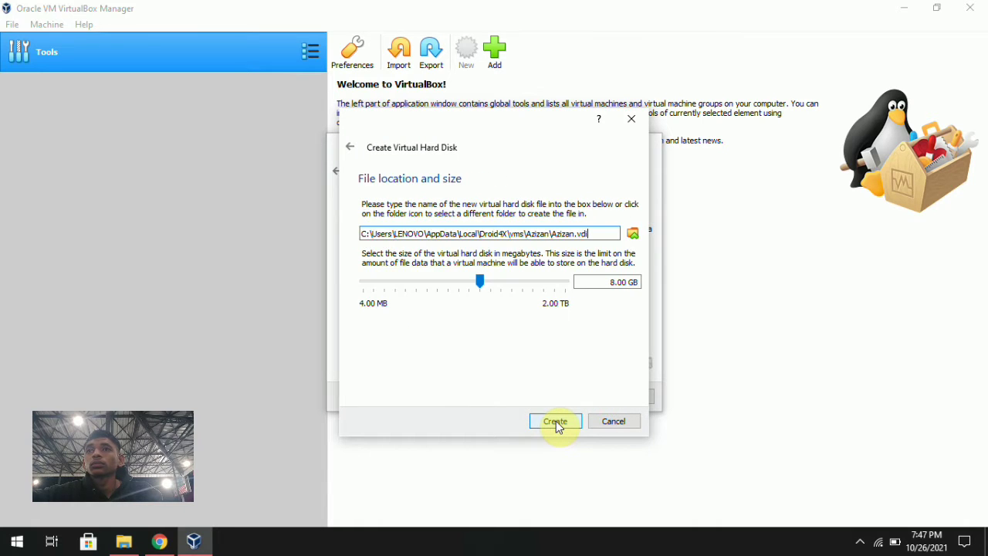
left_click(558, 423)
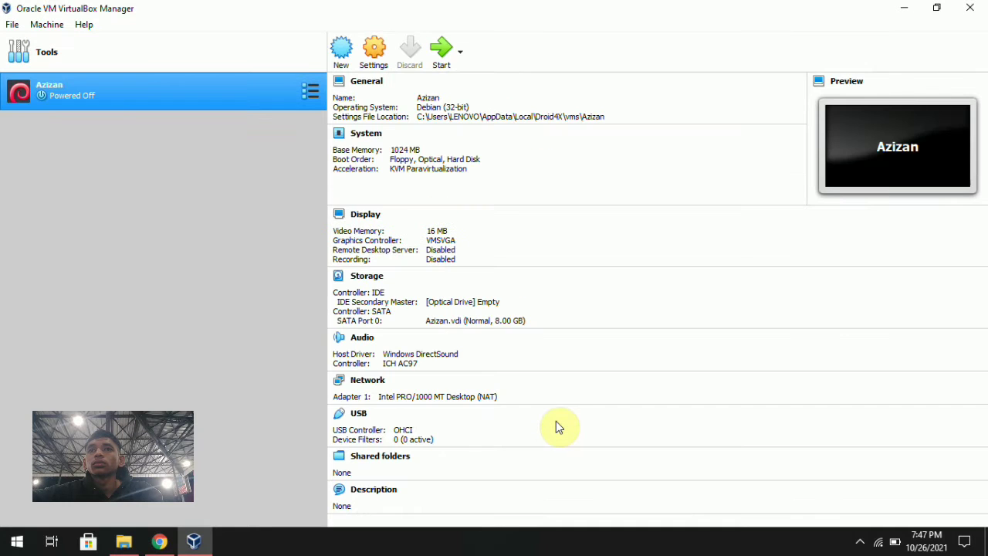
Start the new VM booting from the debian-8.5.0-i386-DVD-1 image in D:\Software.
left_click(444, 59)
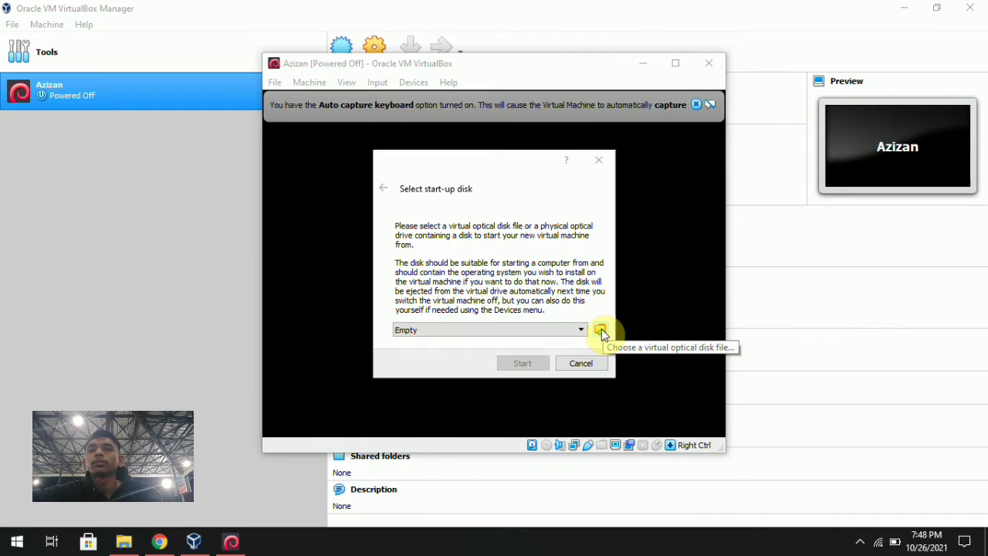
left_click(601, 330)
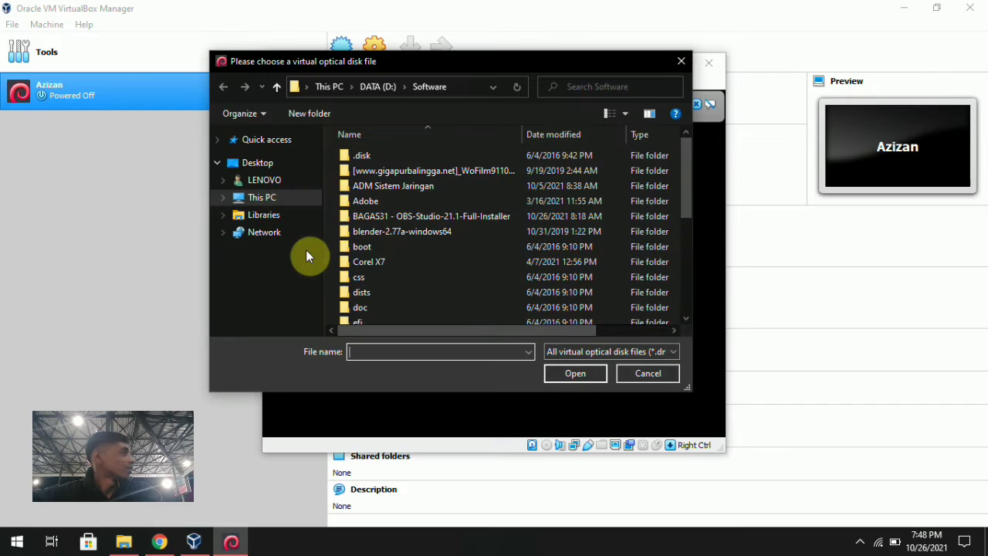
scroll(423, 247, "down", 5)
left_click(417, 315)
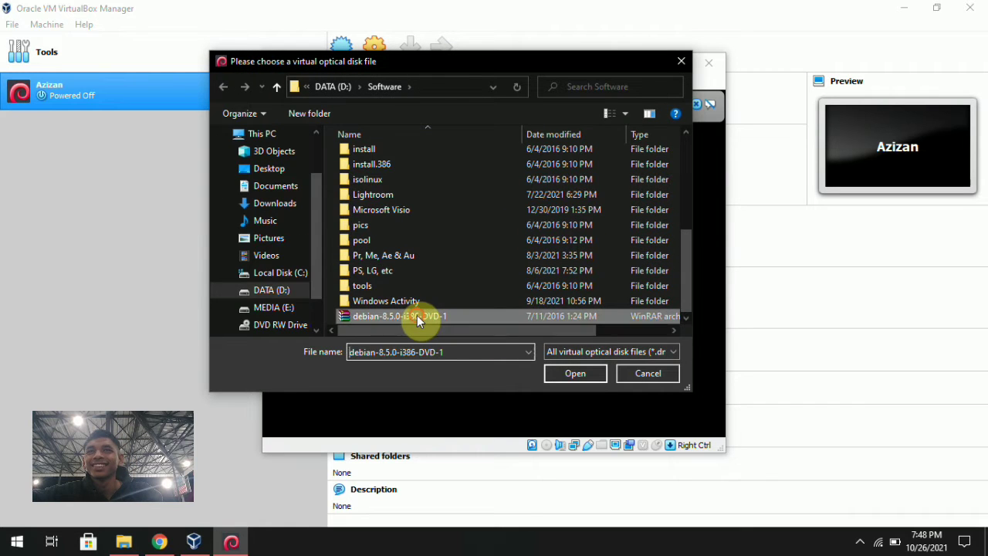
left_click(580, 375)
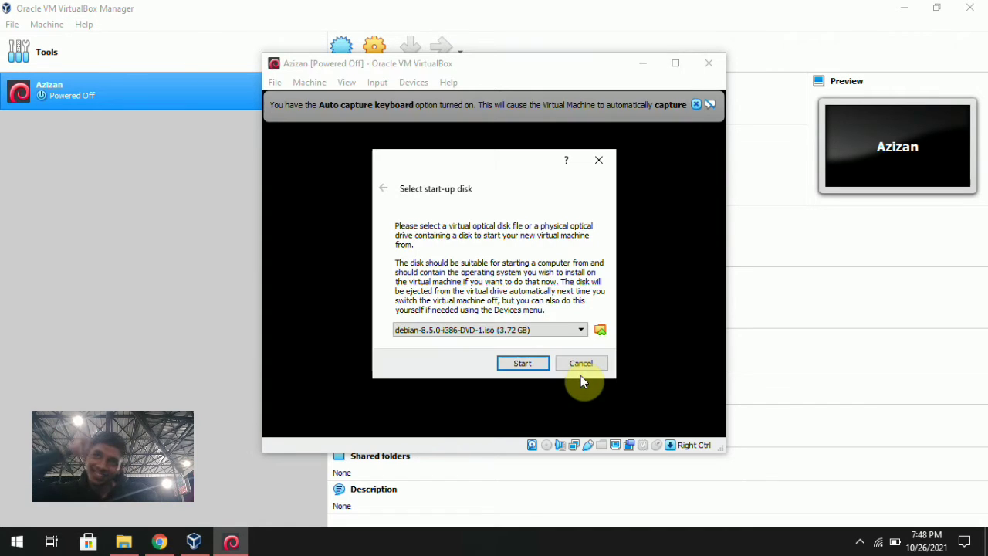
left_click(522, 363)
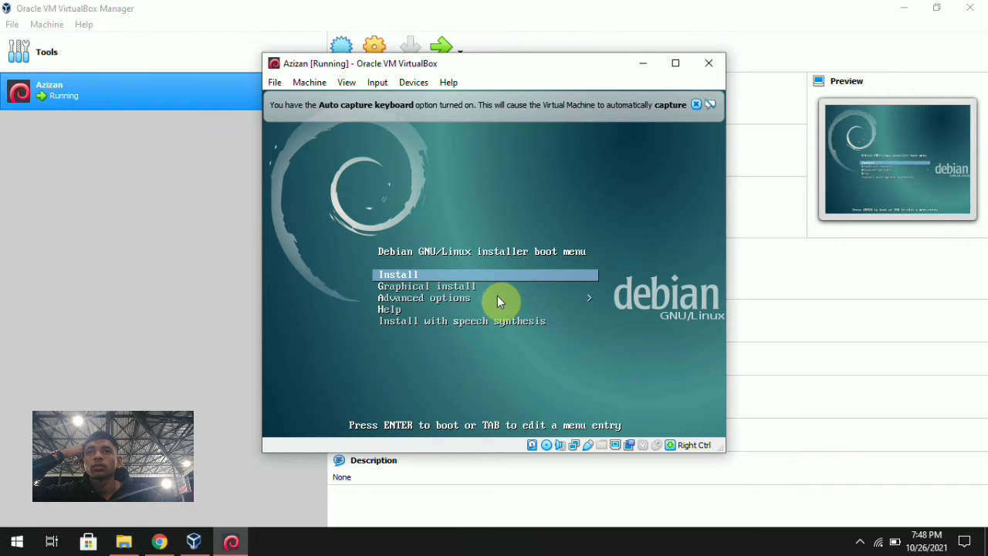
Launch the text-mode Install, accepting English, the default location and the American English keymap.
key("Return")
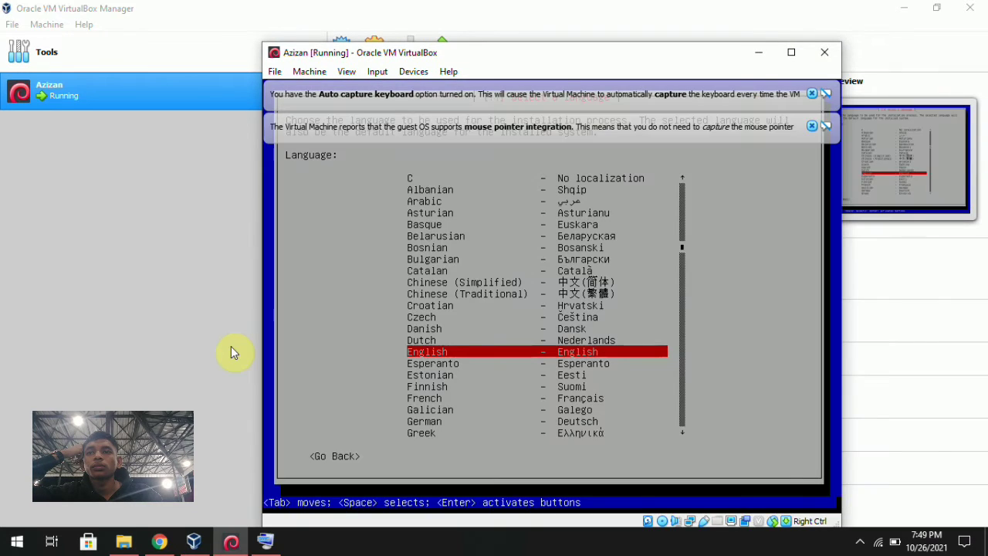
key("Return")
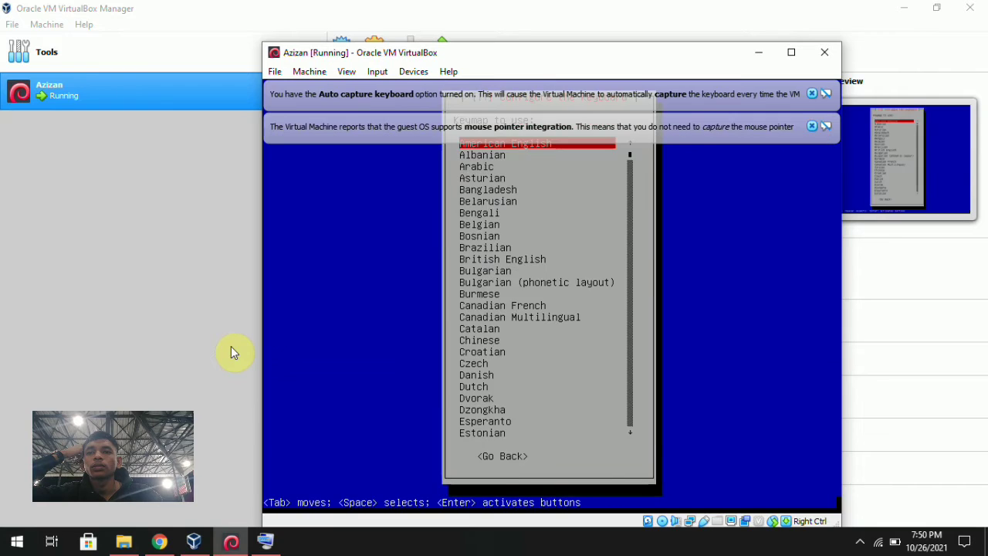
key("Return")
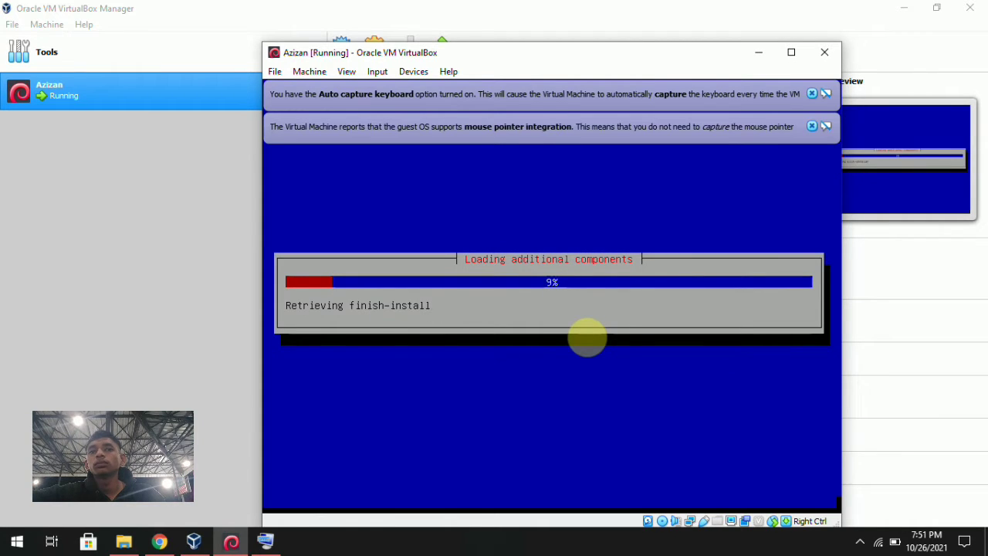
Show and then hide the hidden system tray icons while the installer loads components.
left_click(867, 545)
left_click(818, 546)
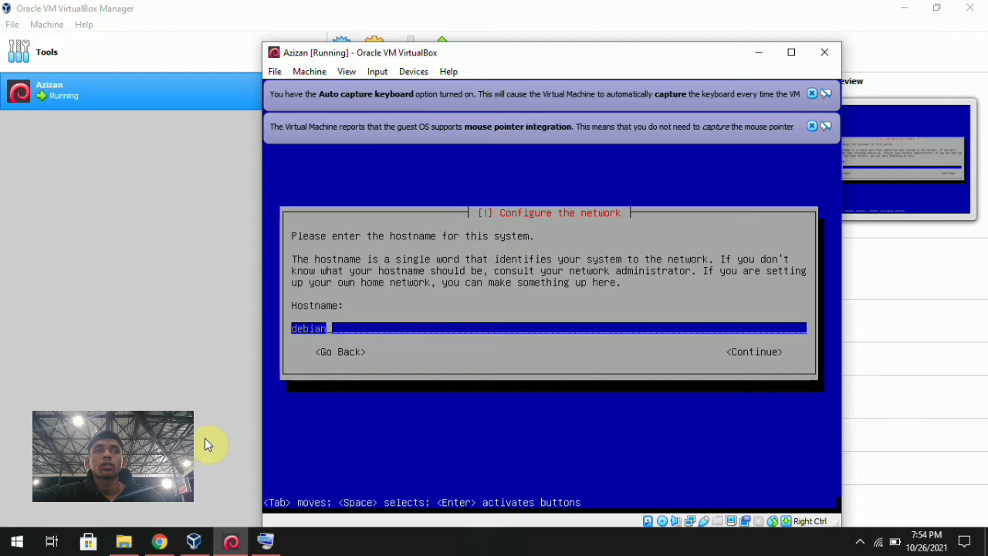
Replace the default hostname with your own and enter a matching domain name ending in .com.
key("BackSpace")
key("BackSpace")
key("BackSpace")
key("BackSpace")
key("BackSpace")
key("BackSpace")
type("Azizan")
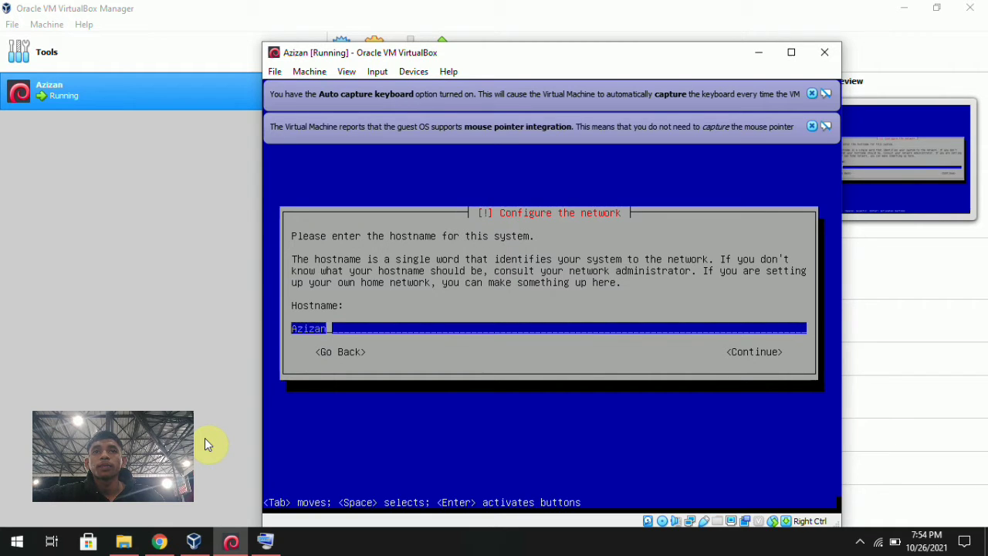
key("Return")
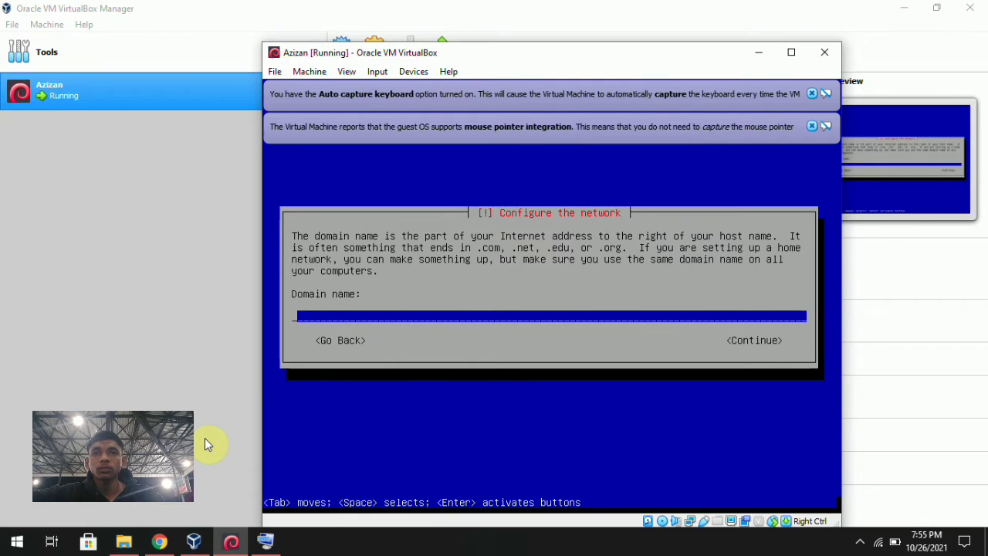
type("azizann")
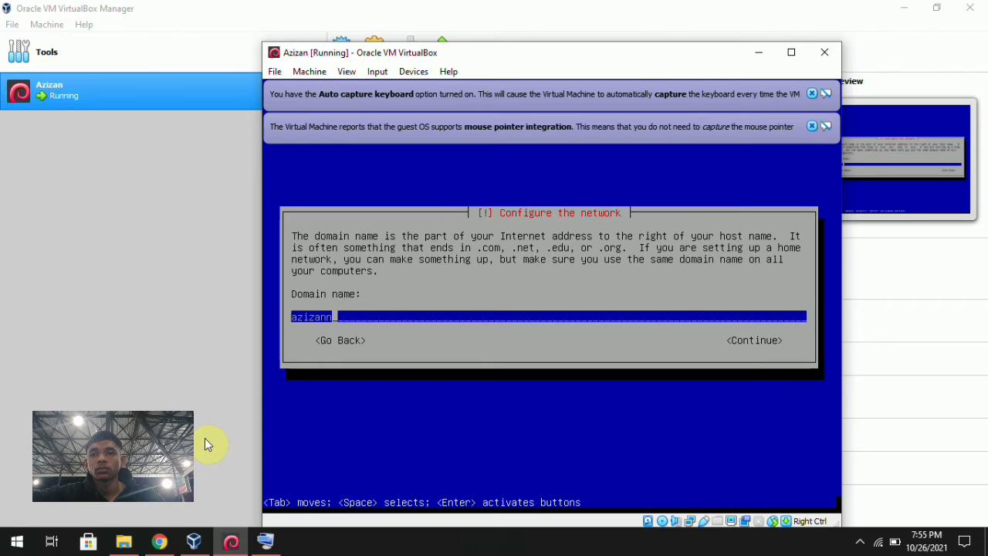
type(".com")
key("Return")
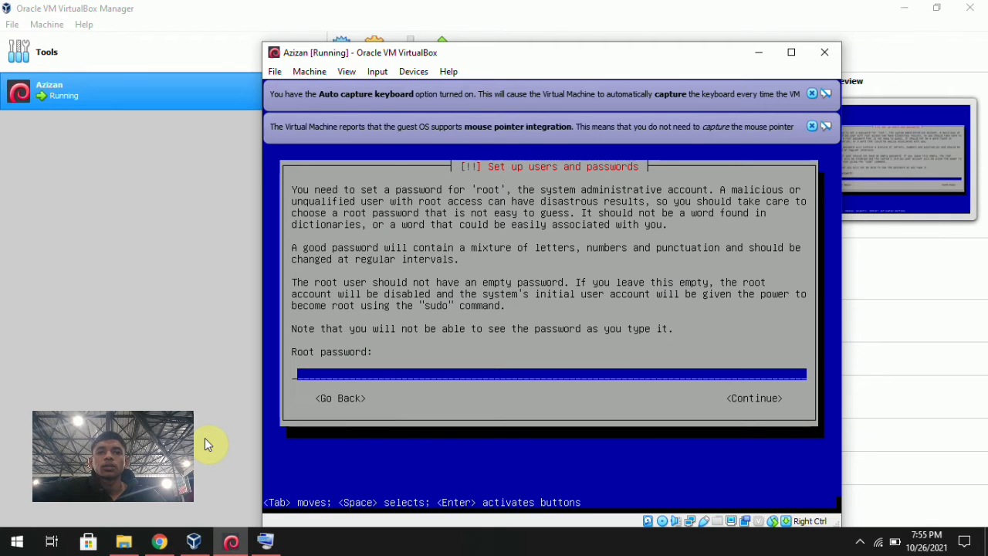
Set the root password and confirm it.
type("***********")
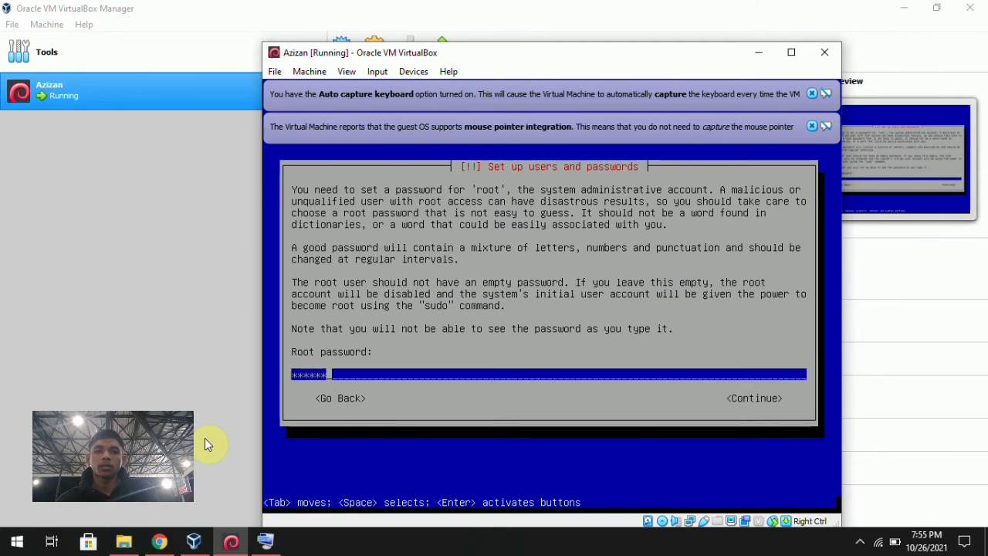
type("****")
key("Return")
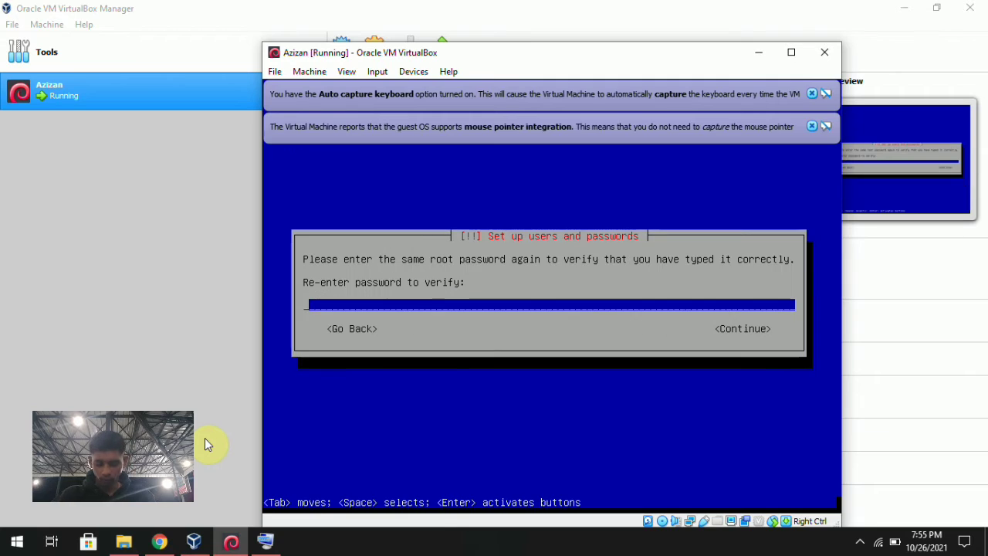
type("***************")
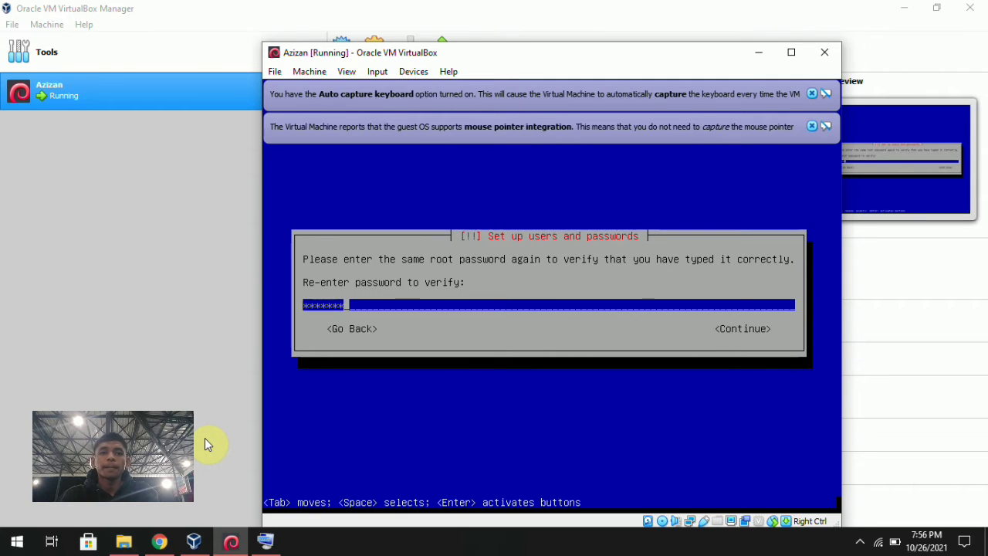
key("Return")
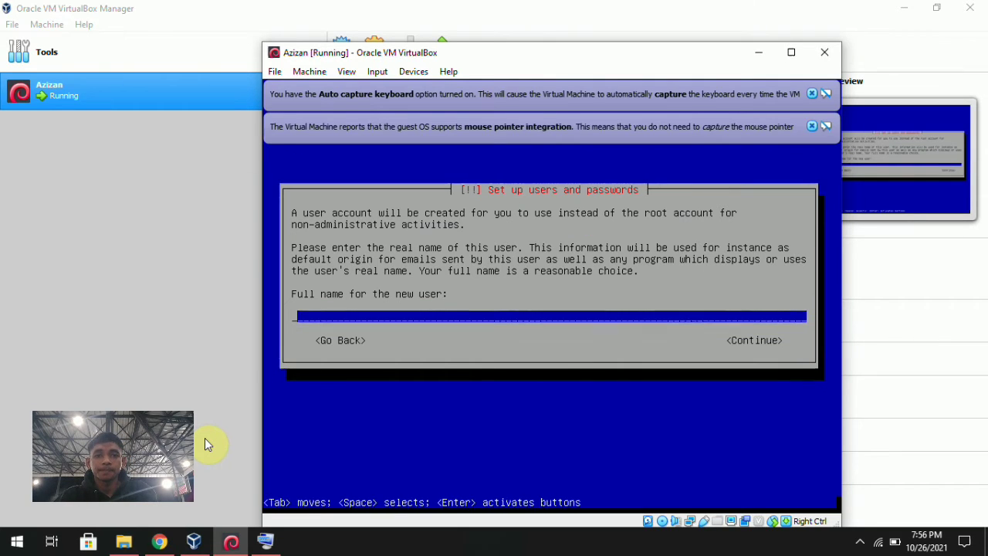
Create the user with their full name, the suggested username and a verified password.
type("Azizan N")
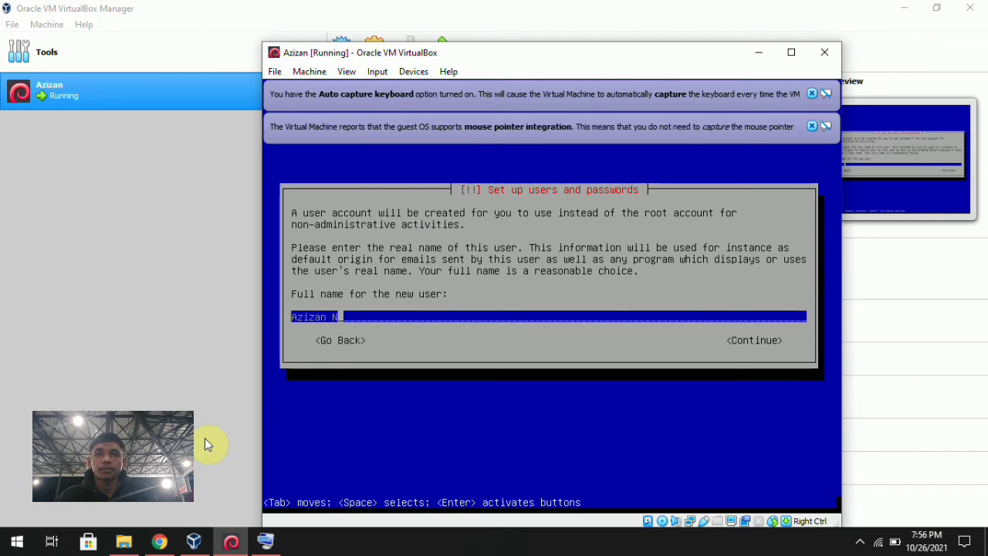
key("Return")
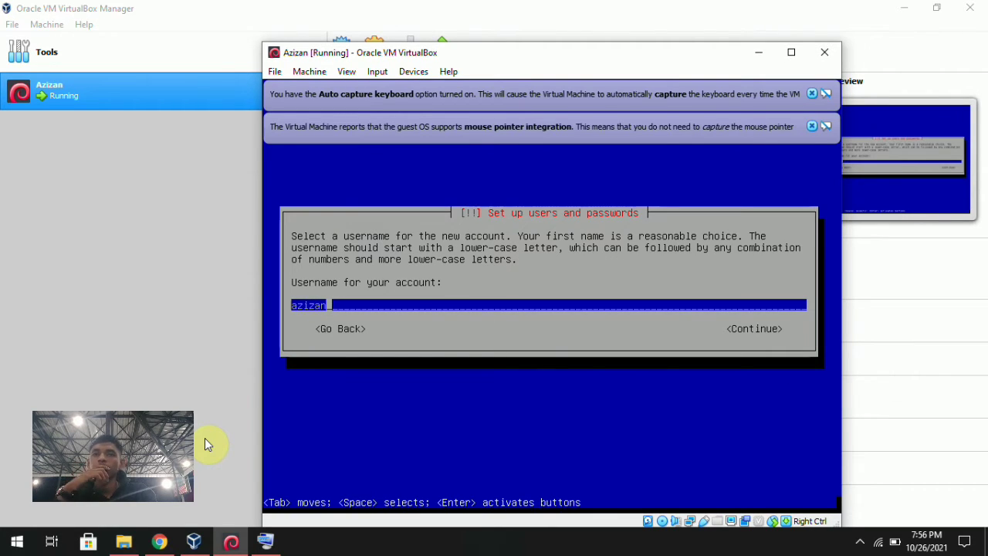
key("Return")
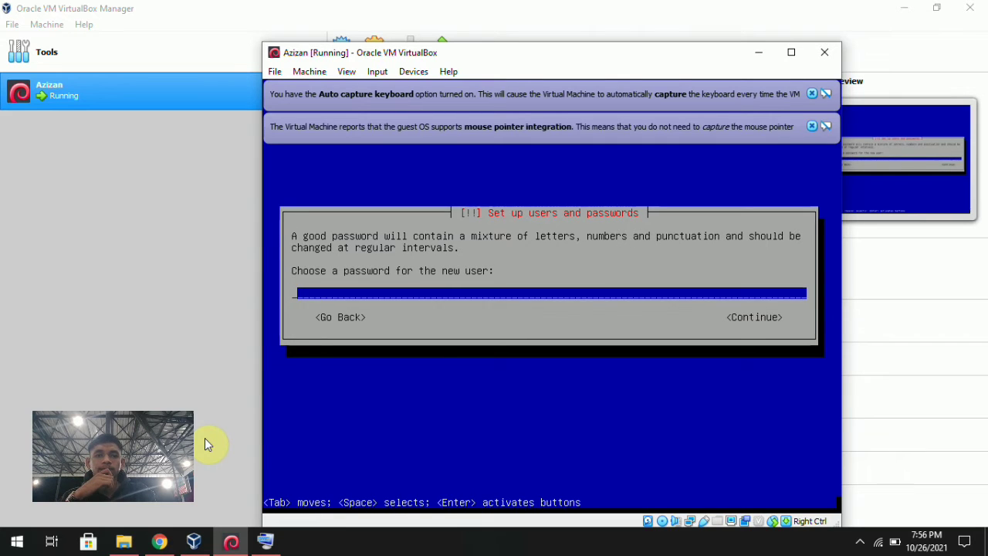
type("a**************")
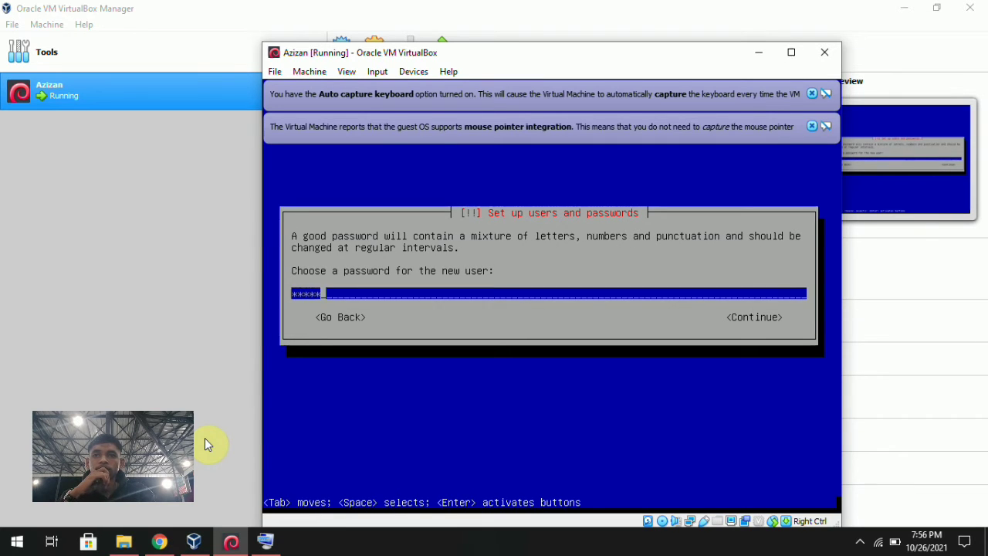
key("Return")
type("**************")
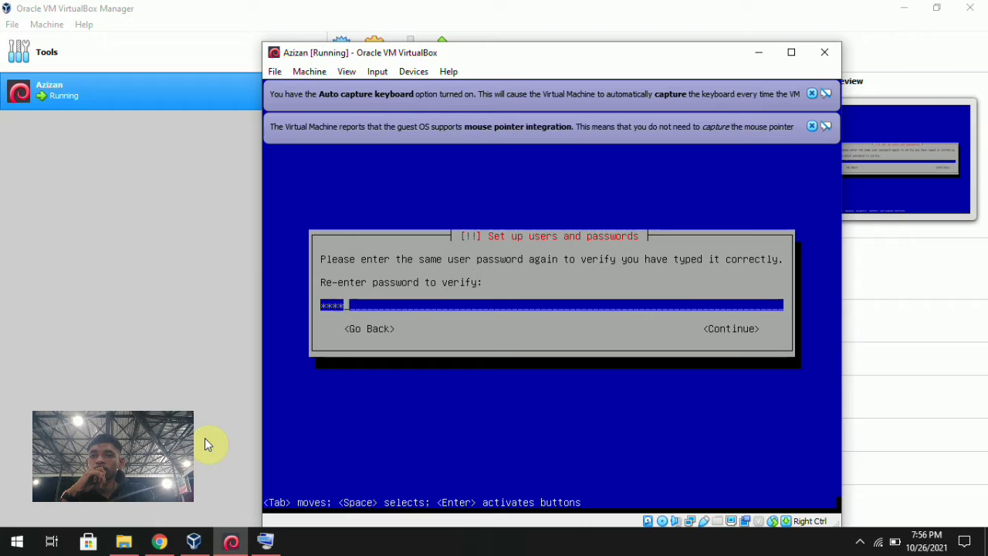
key("Return")
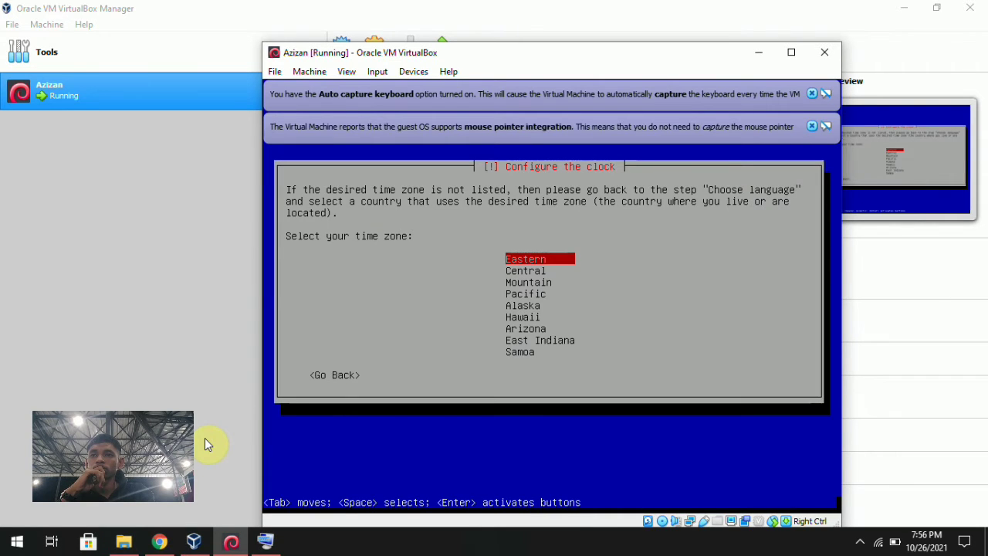
Accept Eastern as the time zone.
key("Return")
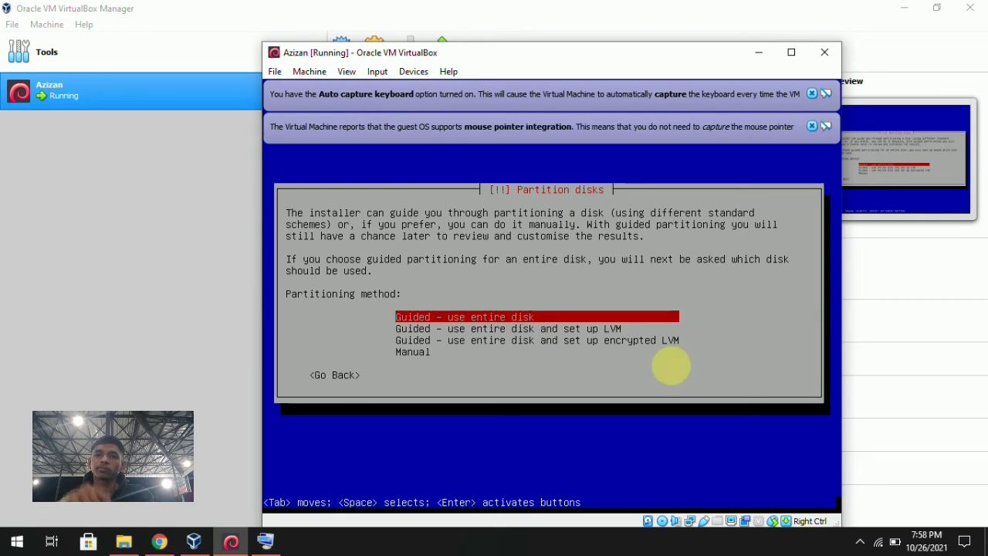
Guided-partition the entire SCSI3 (sda) disk with all files in one partition.
key("Return")
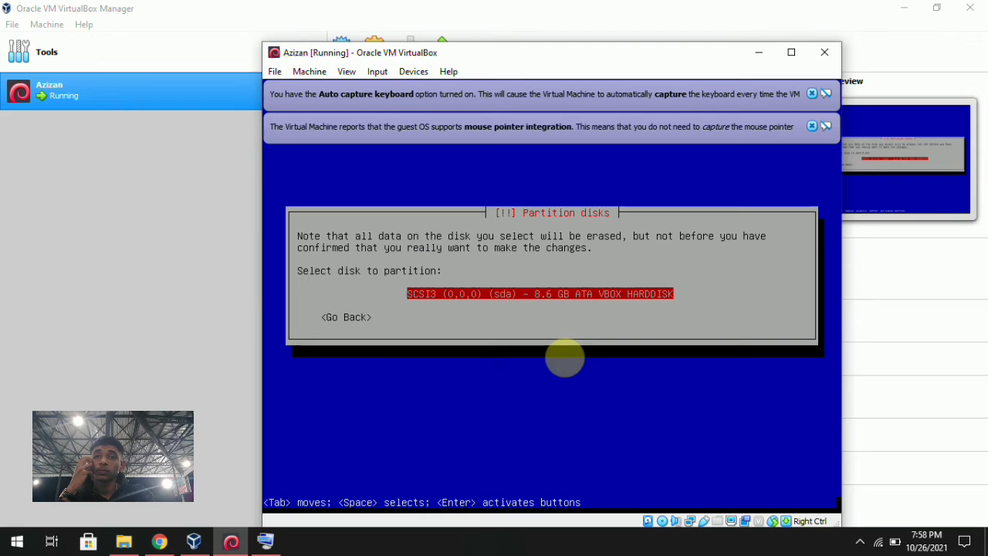
key("Return")
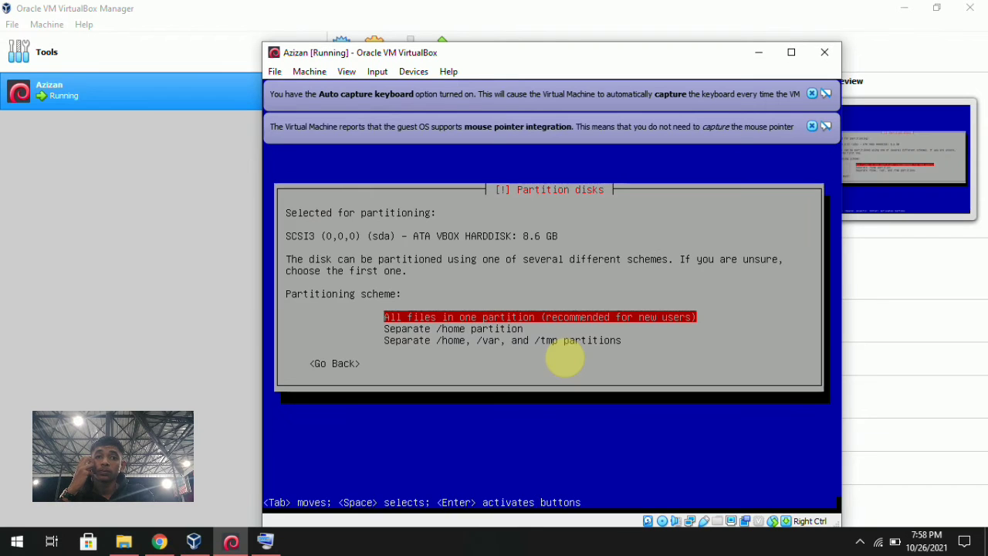
key("Return")
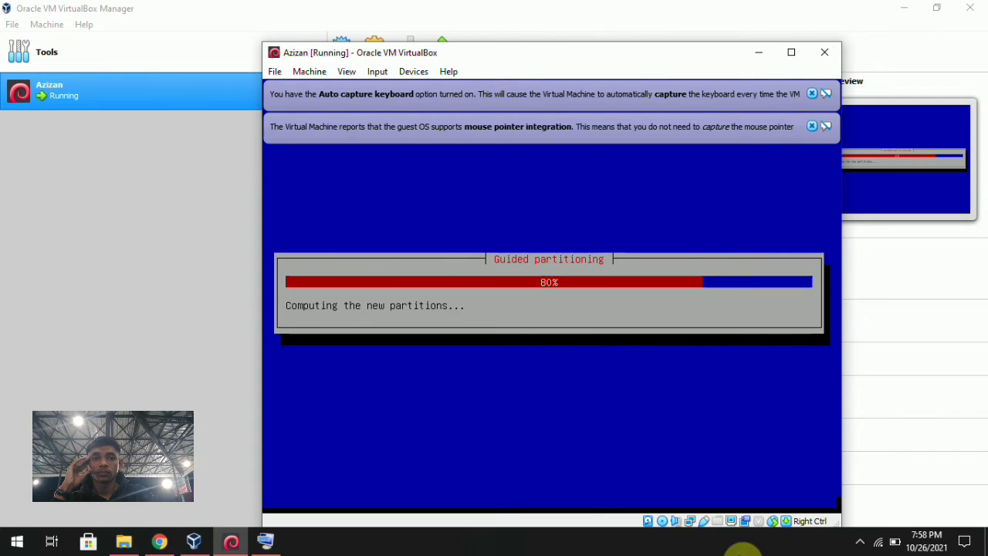
left_click(861, 542)
left_click(861, 542)
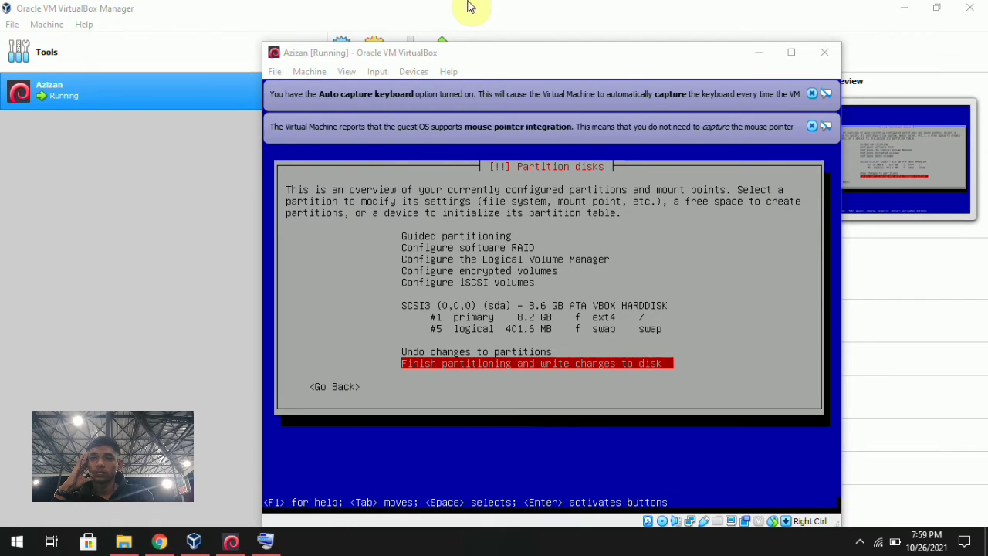
Finish partitioning and select Yes to write the ext4 and swap partitions to disk.
left_click(494, 57)
key("Return")
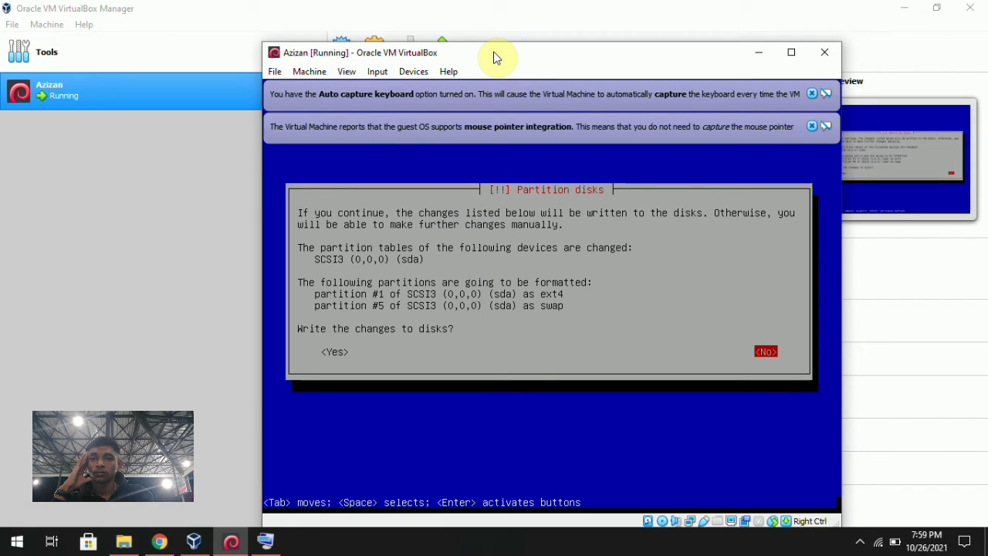
key("Return")
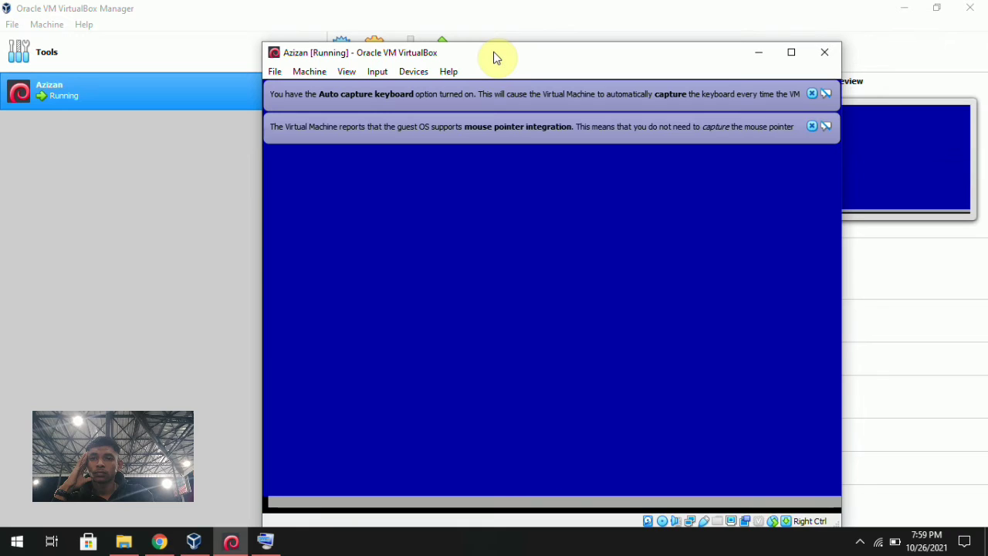
key("Return")
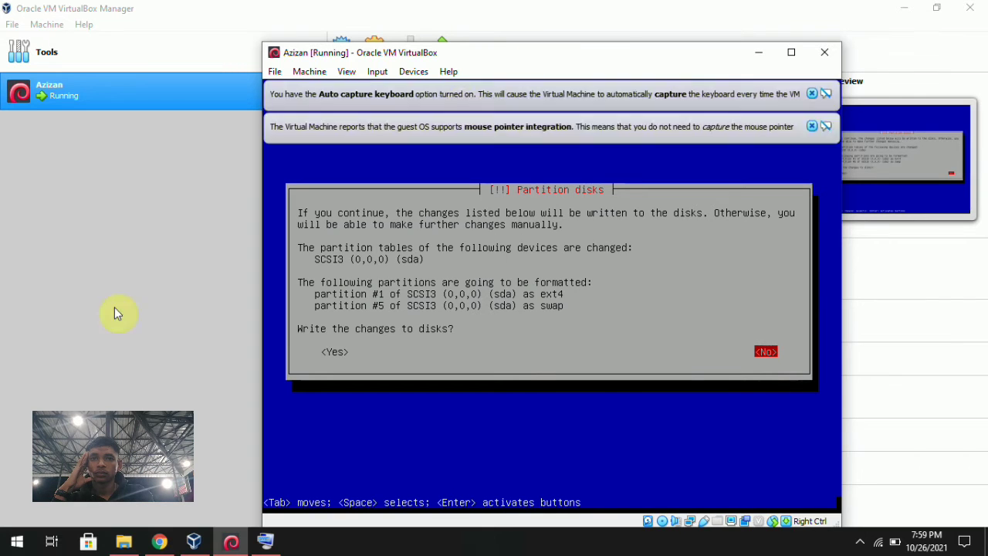
left_click(264, 542)
left_click(673, 512)
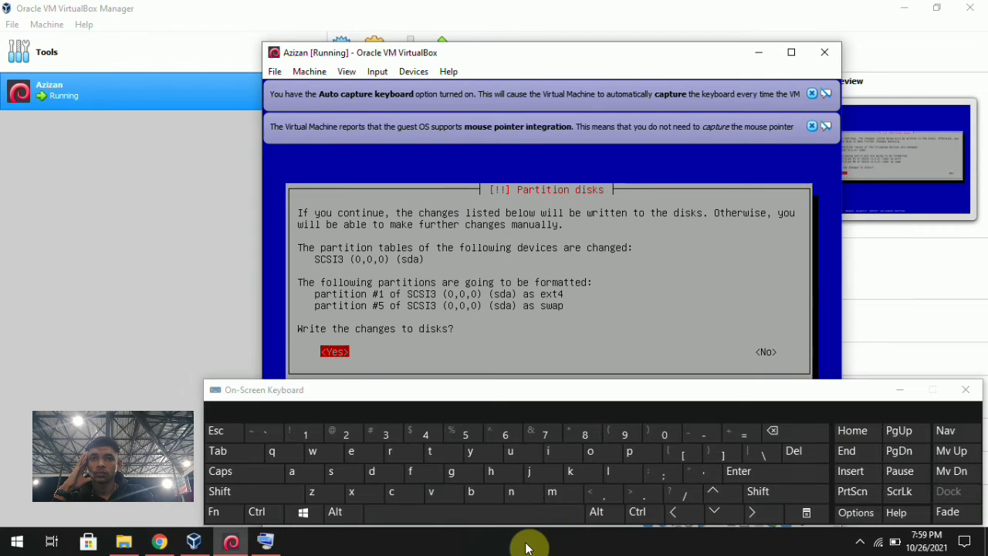
Confirm writing the partition changes and let the installer scan the Debian 8.5.0 DVD.
left_click(894, 391)
key("Return")
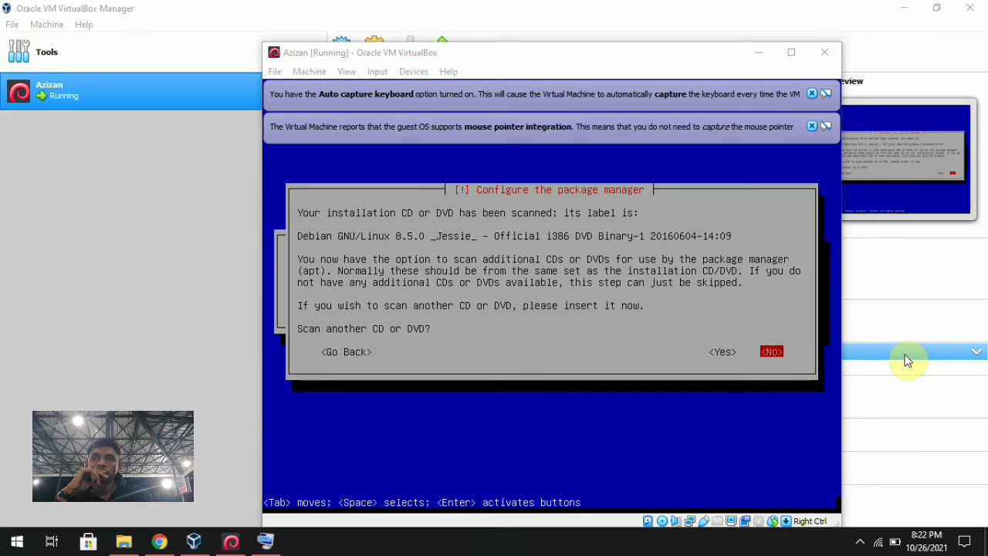
Answer Yes to scanning another CD or DVD, using the On-Screen Keyboard arrows.
left_click(262, 542)
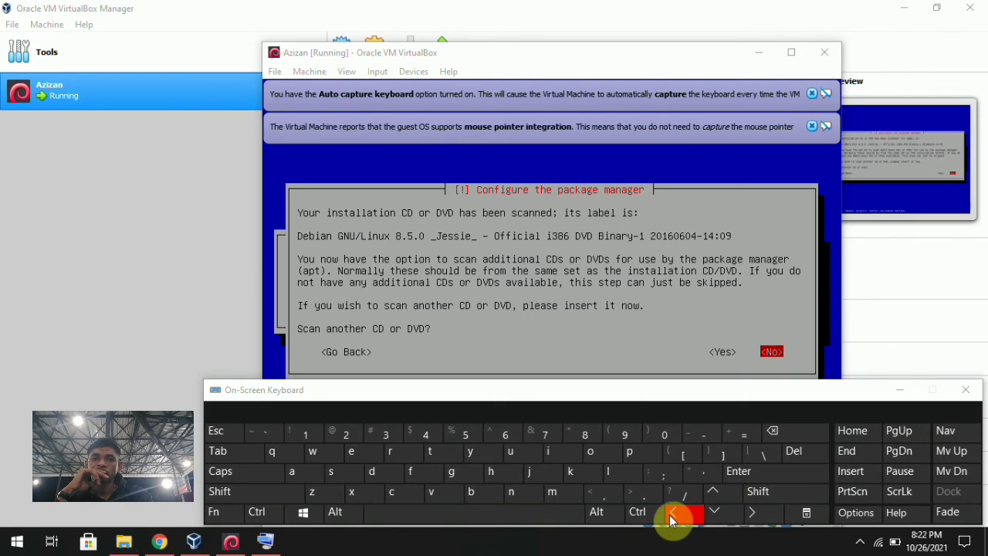
left_click(674, 516)
left_click(656, 71)
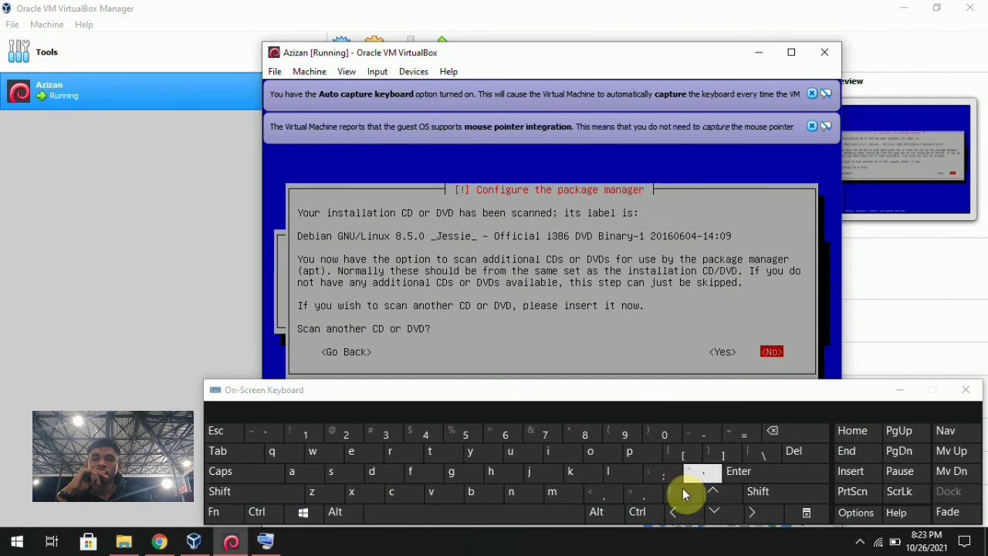
left_click(675, 515)
left_click(966, 390)
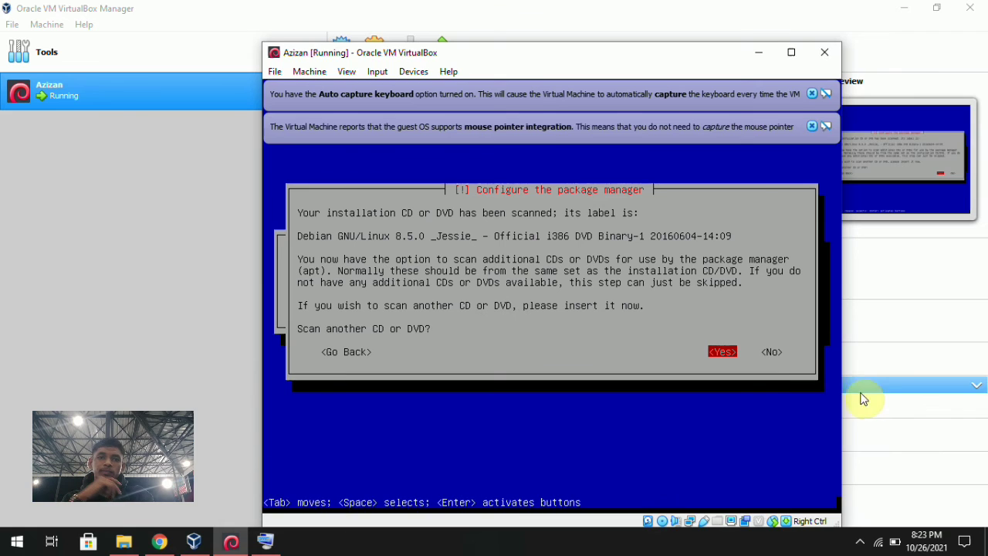
key("Return")
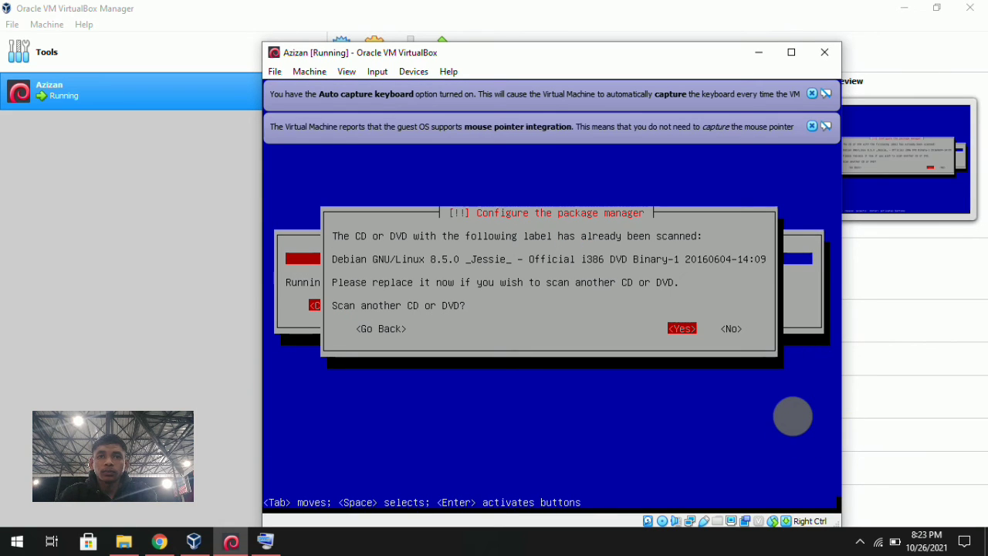
Answer No to scanning another disc, then decline using a network mirror.
left_click(265, 545)
left_click(752, 512)
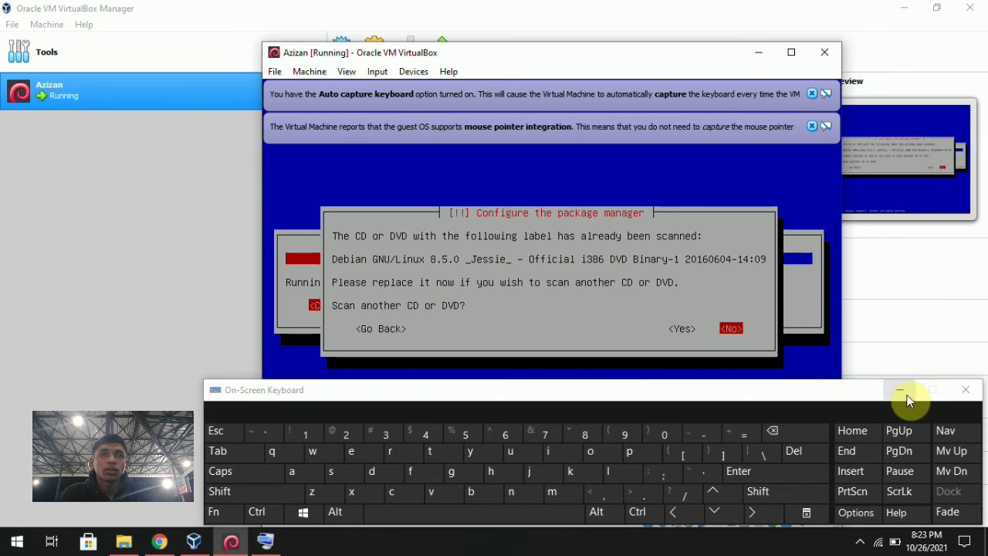
left_click(903, 392)
key("Return")
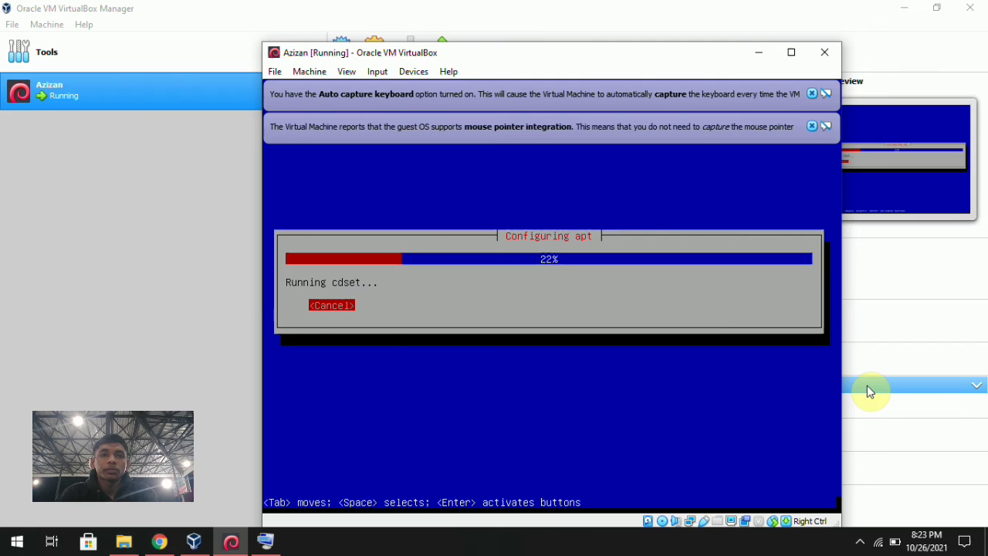
key("Return")
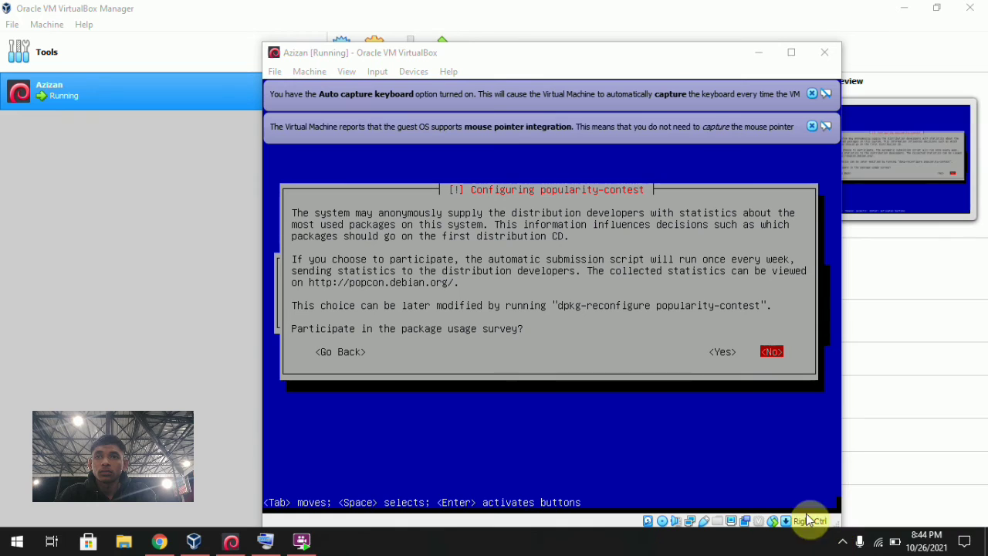
Answer Yes to joining the popularity-contest package usage survey.
left_click(301, 541)
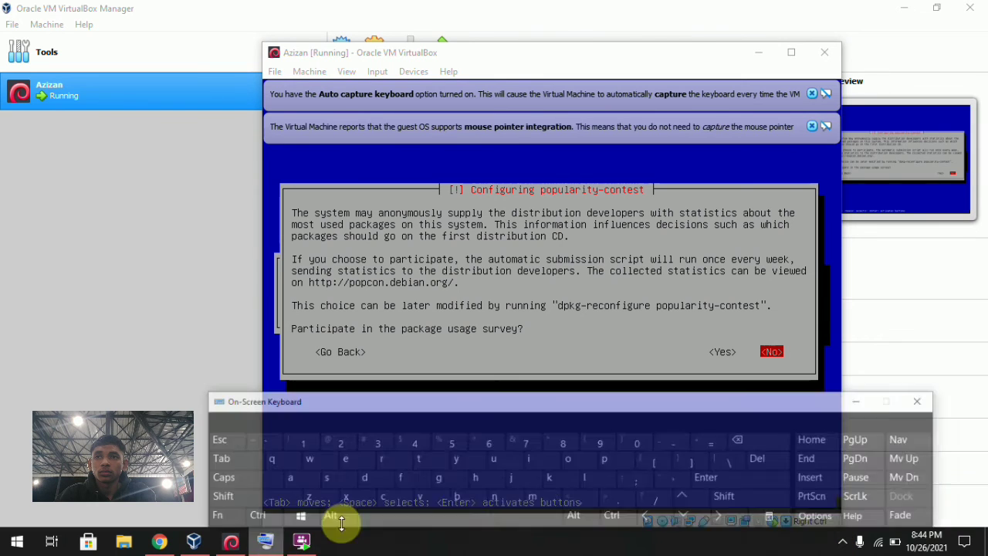
left_click(671, 514)
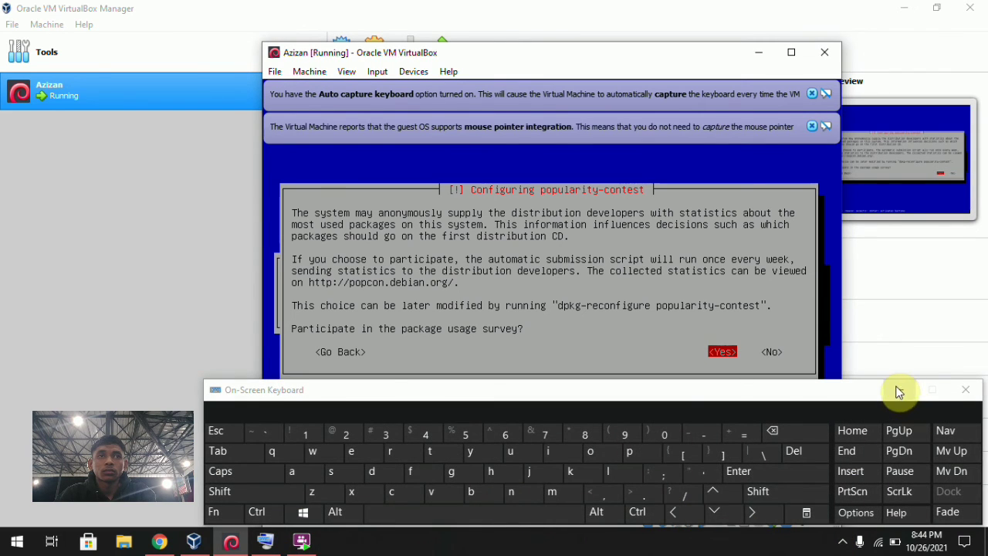
left_click(898, 391)
key("Return")
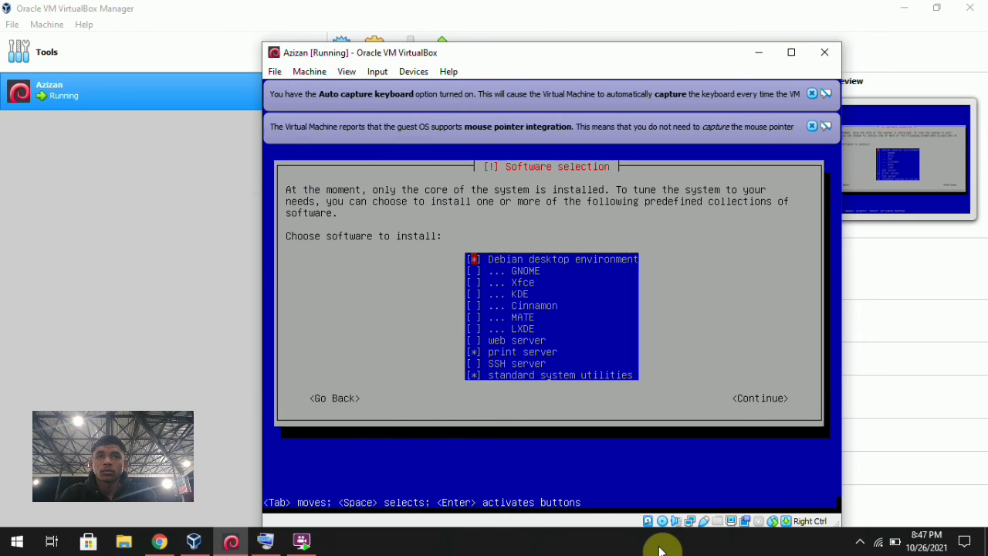
Keep the default collections (desktop environment, print server, standard utilities) and continue installing.
key("Return")
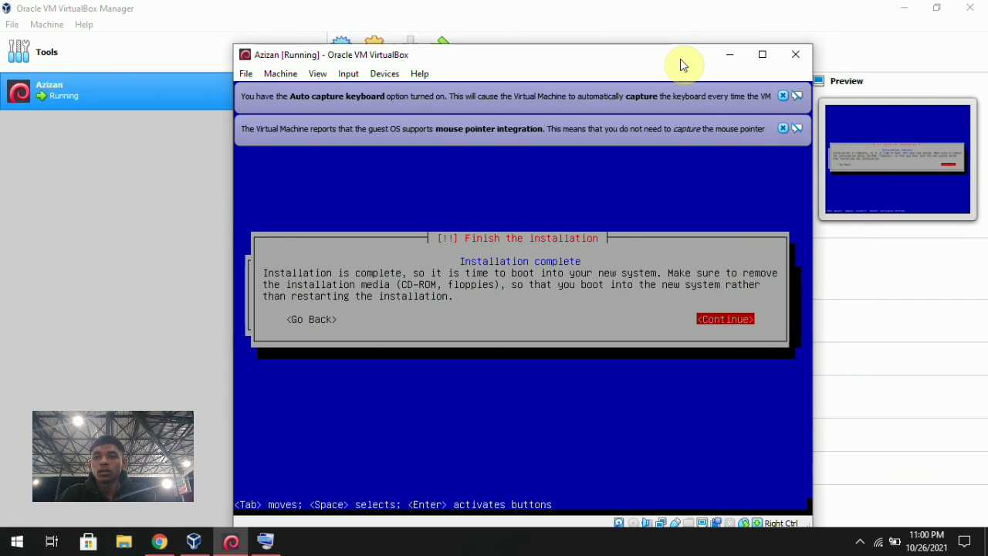
Confirm Continue on Finish the installation so the VM reboots.
key("Return")
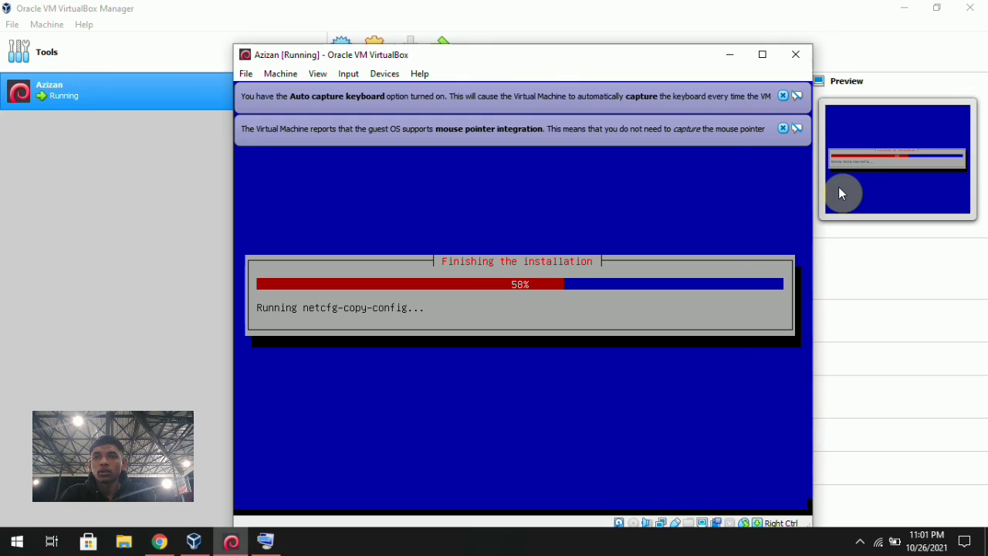